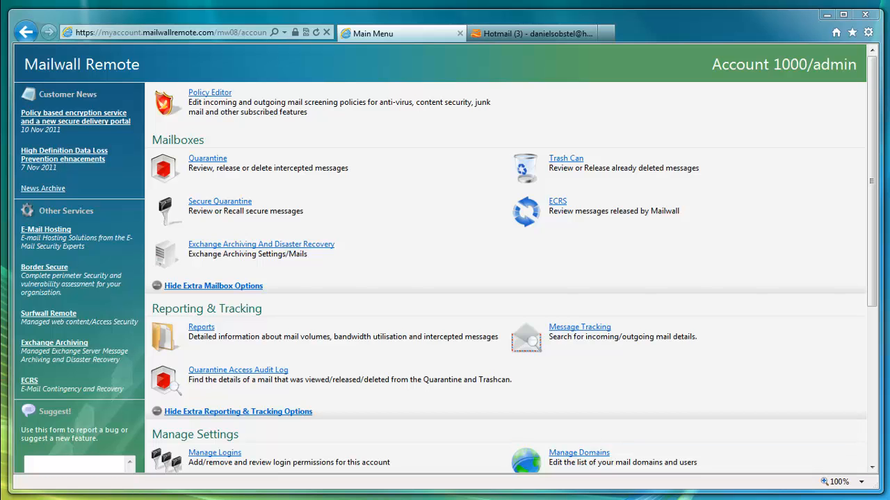
# - Open the domain management settings and add omniquad.com to the enforced TLS domains list
pyautogui.moveTo(877, 280); pyautogui.dragTo(857, 371)
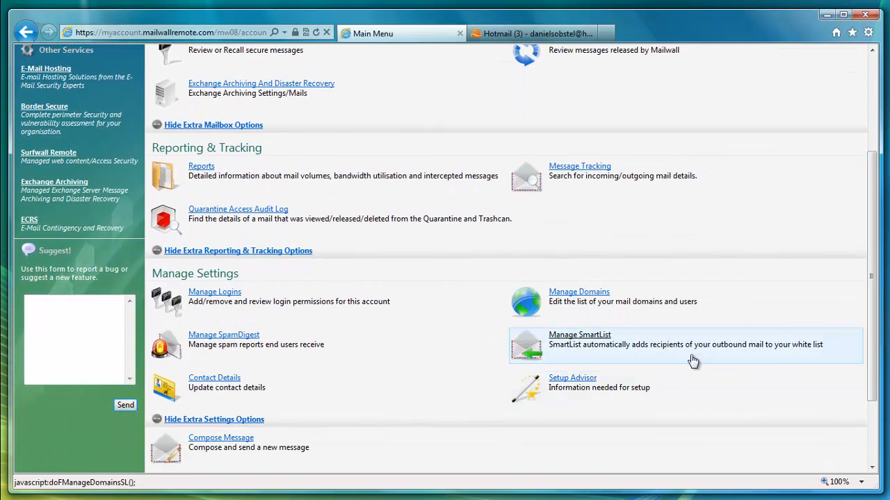
pyautogui.click(587, 306)
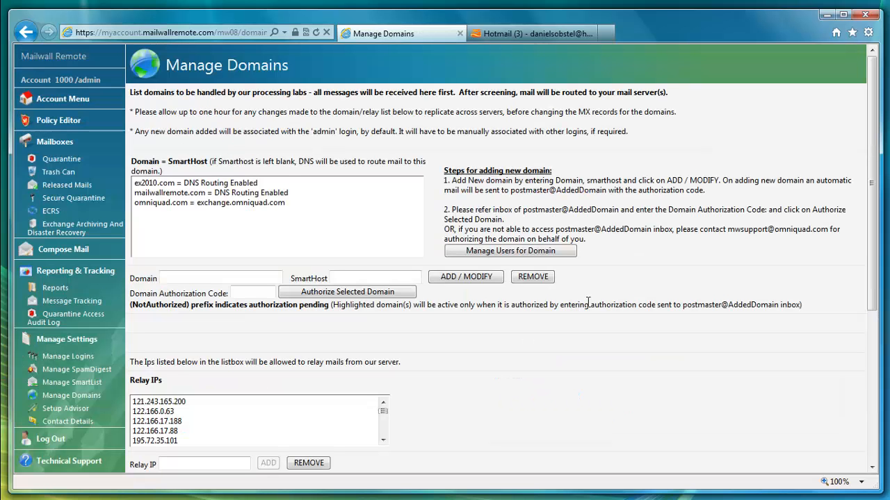
pyautogui.moveTo(873, 247); pyautogui.dragTo(837, 413)
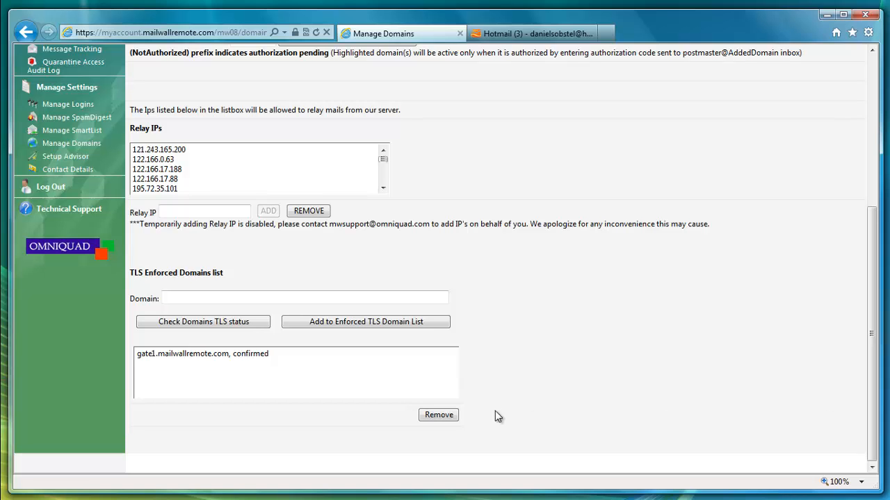
pyautogui.click(192, 298)
pyautogui.write('omniquad.com')
pyautogui.click(301, 330)
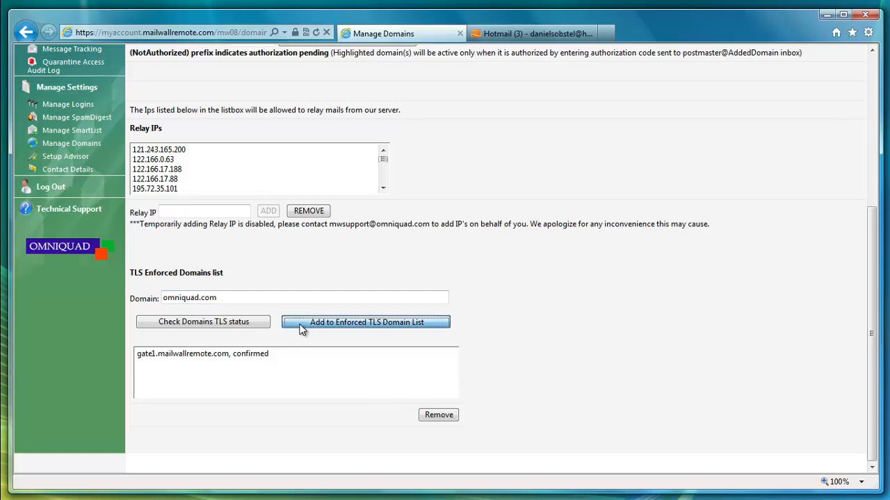
pyautogui.moveTo(873, 301); pyautogui.dragTo(856, 447)
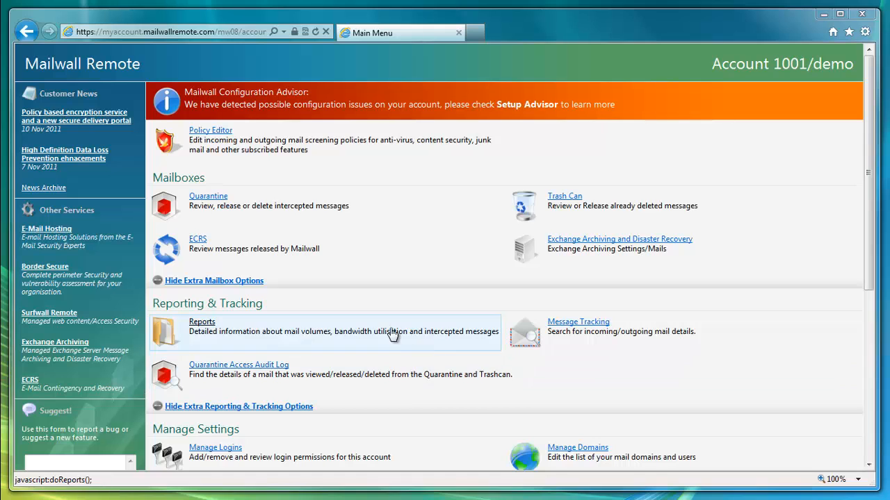
# - Open the outgoing DLP Check rule from the Policy Editor for editing, at its High Definition Data Loss Prevention settings
pyautogui.click(198, 131)
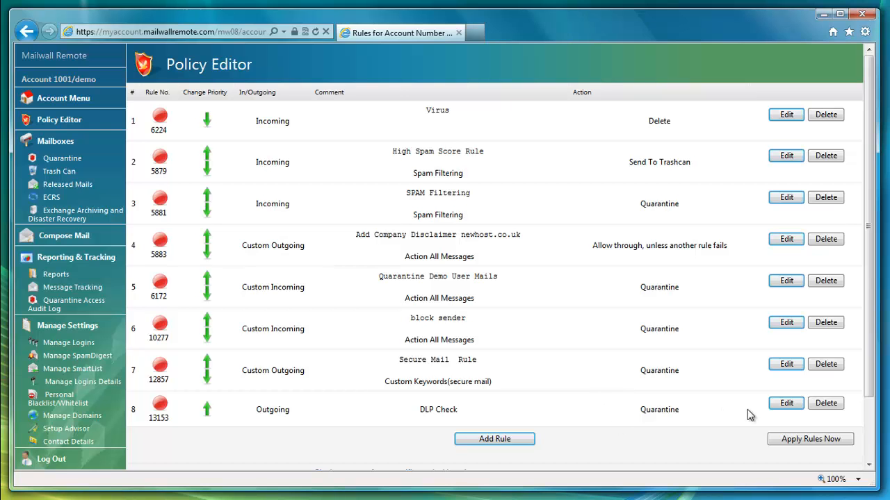
pyautogui.click(780, 410)
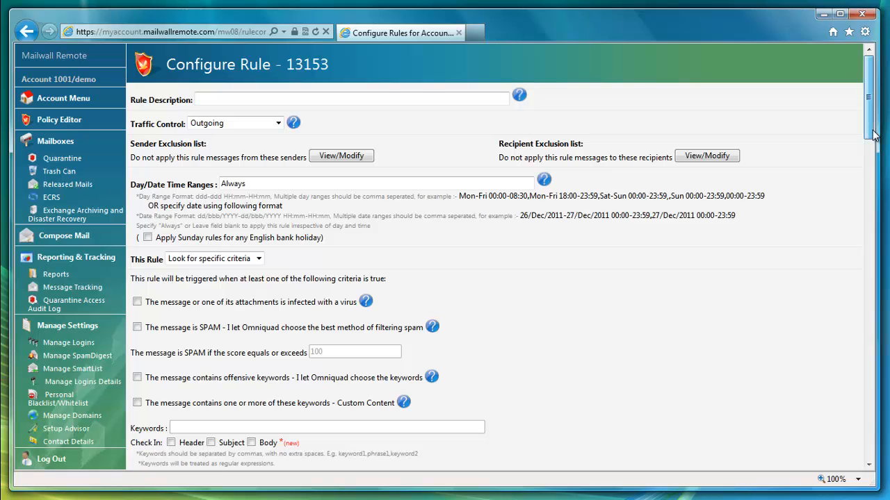
pyautogui.moveTo(874, 137); pyautogui.dragTo(875, 156)
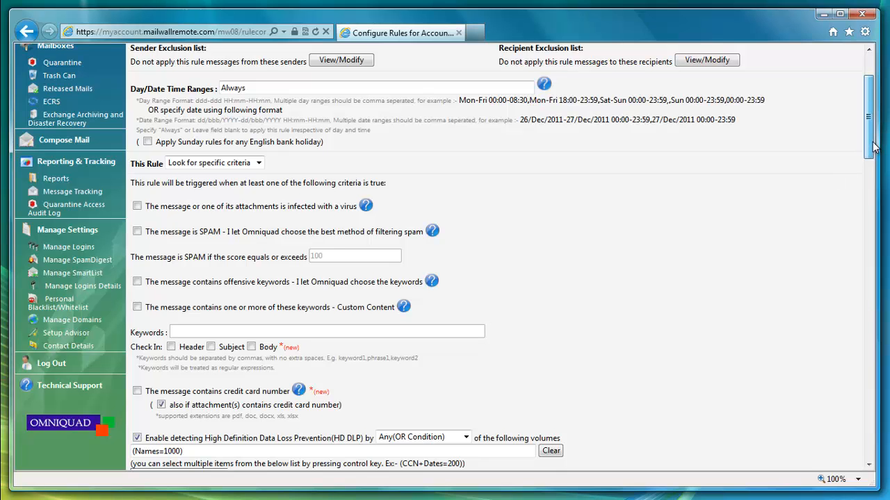
pyautogui.moveTo(874, 146); pyautogui.dragTo(880, 191)
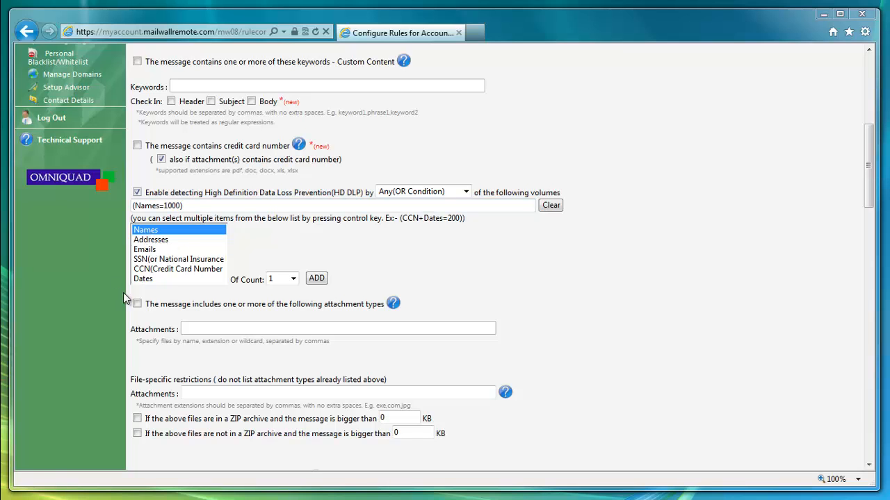
# - Add a combined Names and Dates condition with a count of 50 to the rule's HD DLP volumes
pyautogui.keyDown('ctrl'); pyautogui.click(148, 281); pyautogui.keyUp('ctrl')
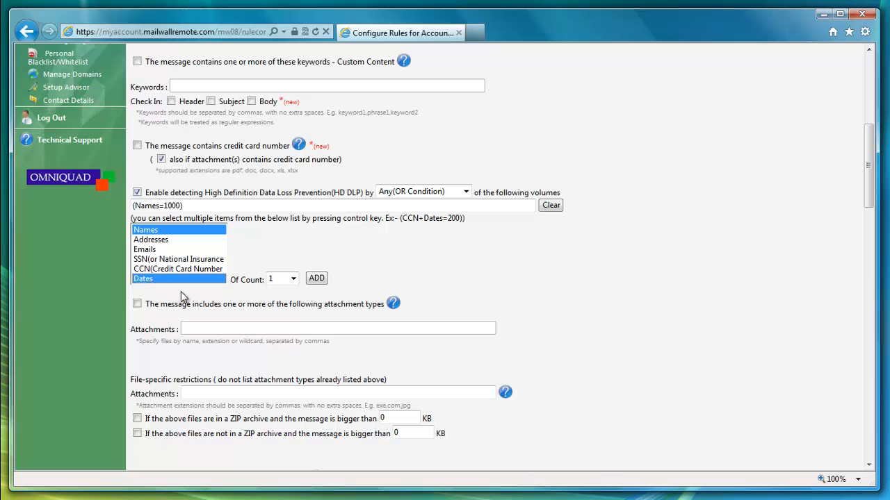
pyautogui.click(293, 278)
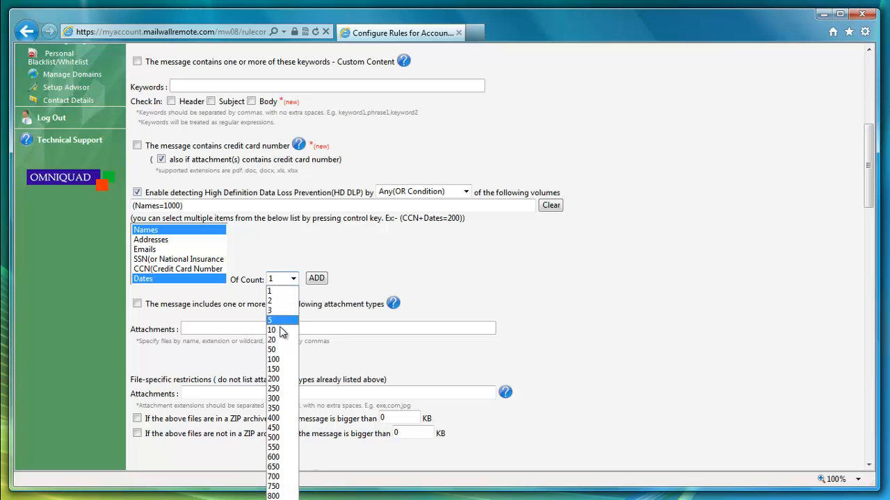
pyautogui.click(281, 353)
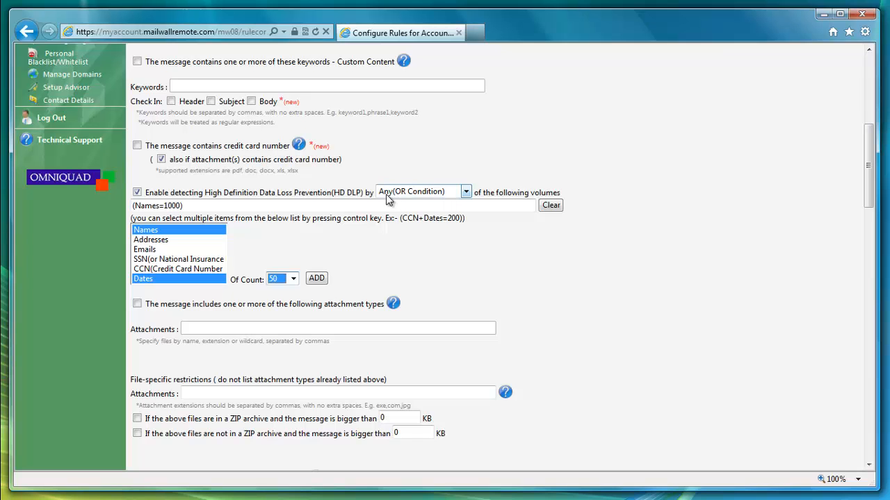
pyautogui.click(316, 279)
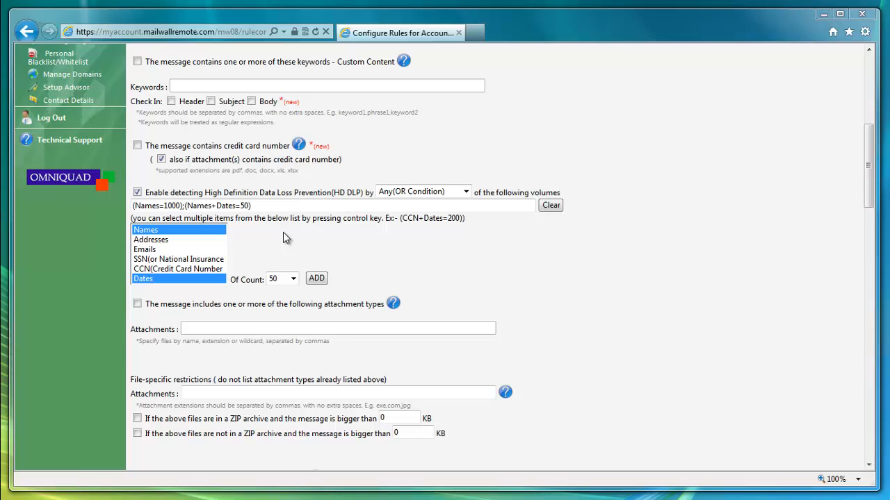
# - Set the rule's traffic control to Outgoing(Custom) and accept resetting its associated domains and addresses
pyautogui.moveTo(874, 176); pyautogui.dragTo(875, 91)
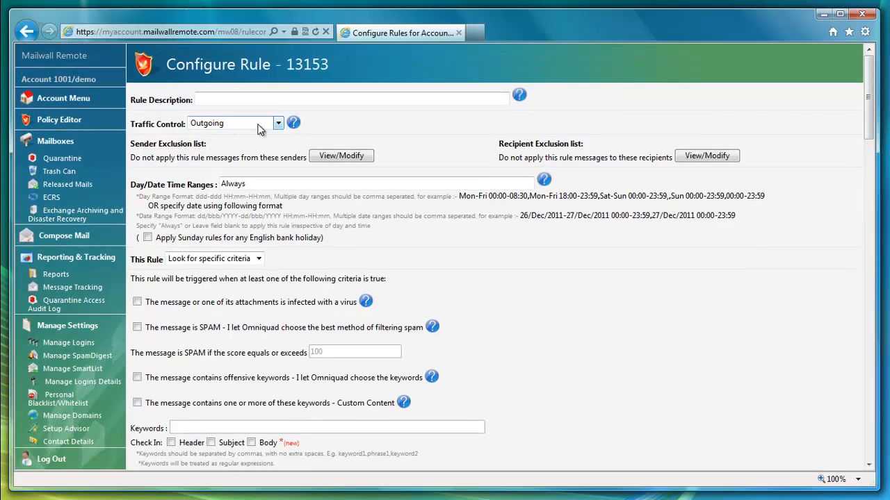
pyautogui.click(260, 126)
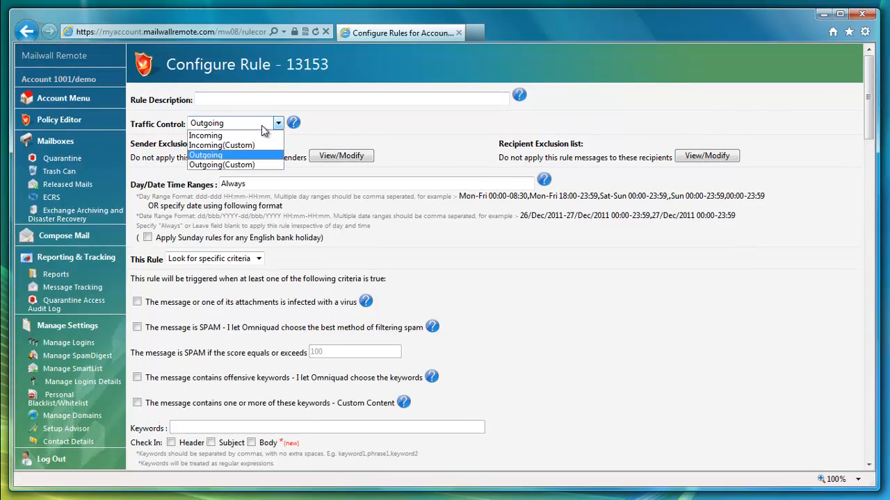
pyautogui.click(388, 132)
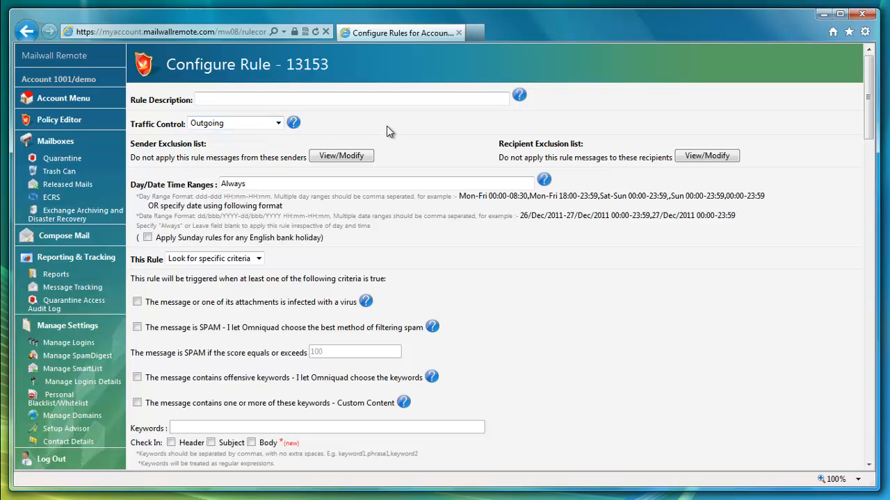
pyautogui.click(279, 124)
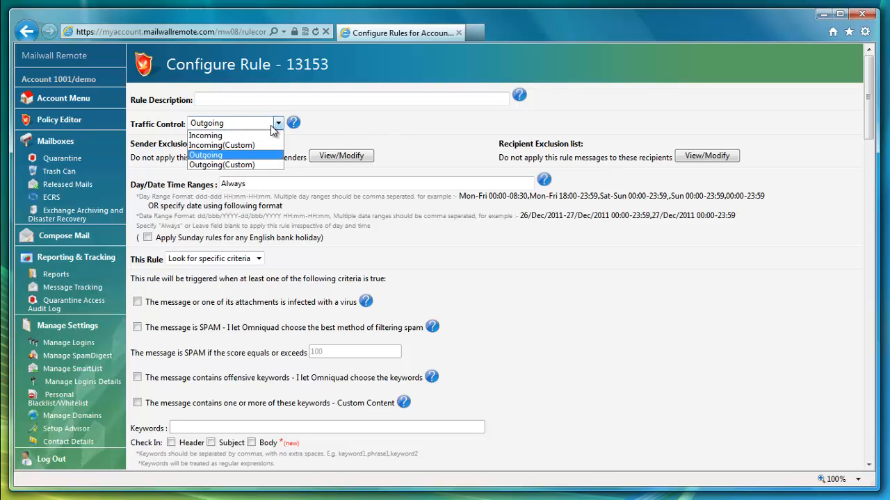
pyautogui.click(221, 165)
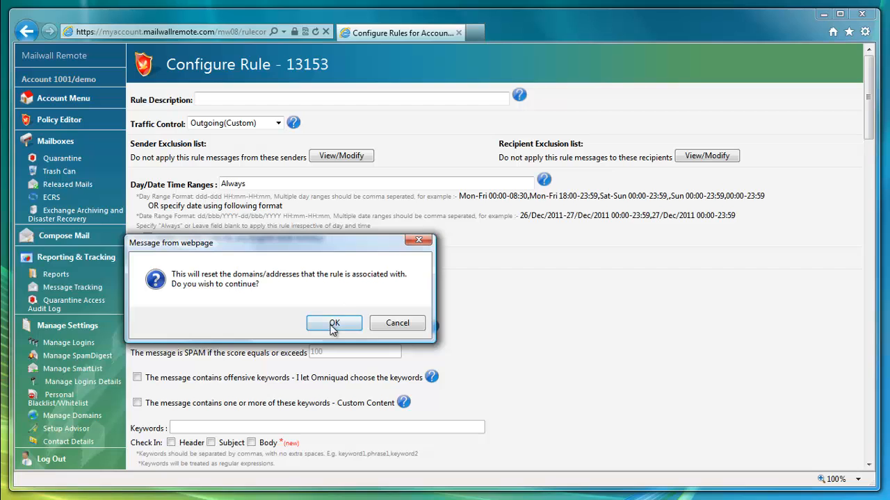
pyautogui.click(334, 324)
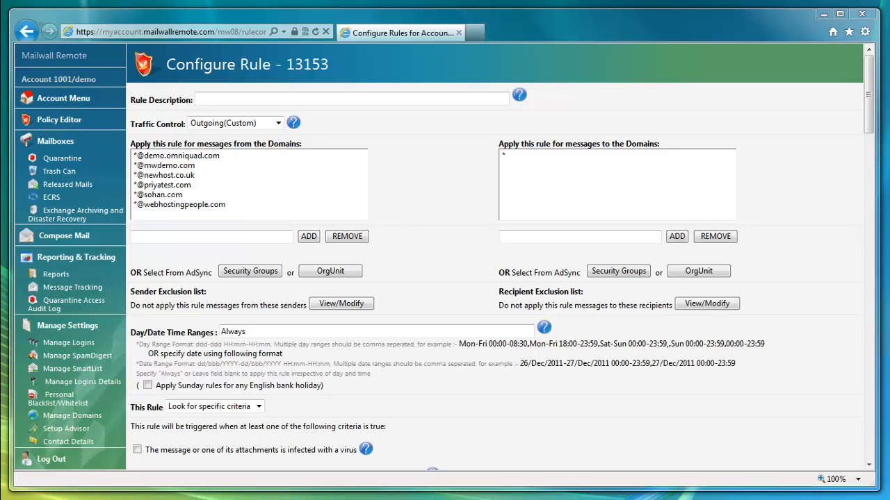
# - Review the rule's remaining criteria and initial actions, and open its final action choices
pyautogui.click(867, 449)
pyautogui.click(867, 448)
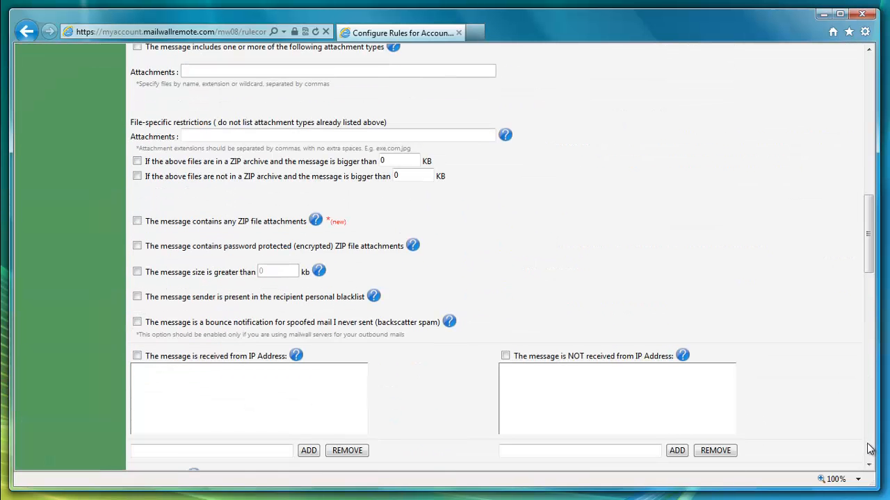
pyautogui.click(868, 448)
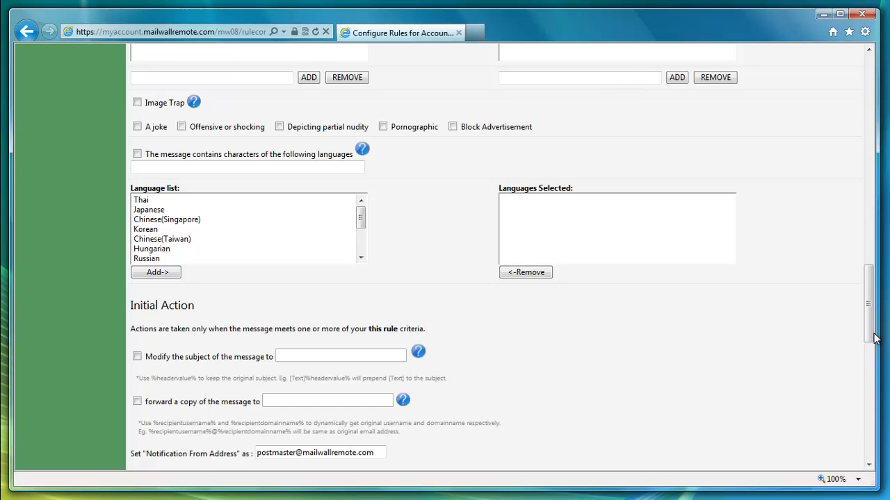
pyautogui.moveTo(868, 327); pyautogui.dragTo(859, 366)
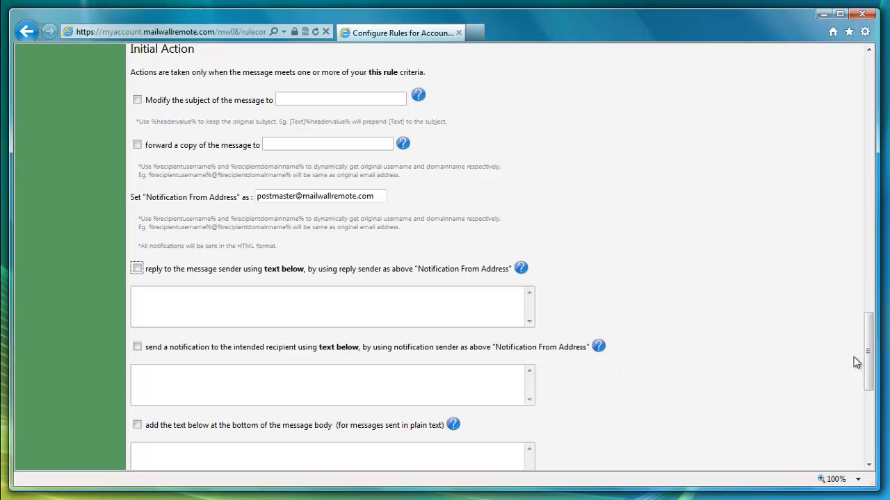
pyautogui.moveTo(869, 354); pyautogui.dragTo(868, 417)
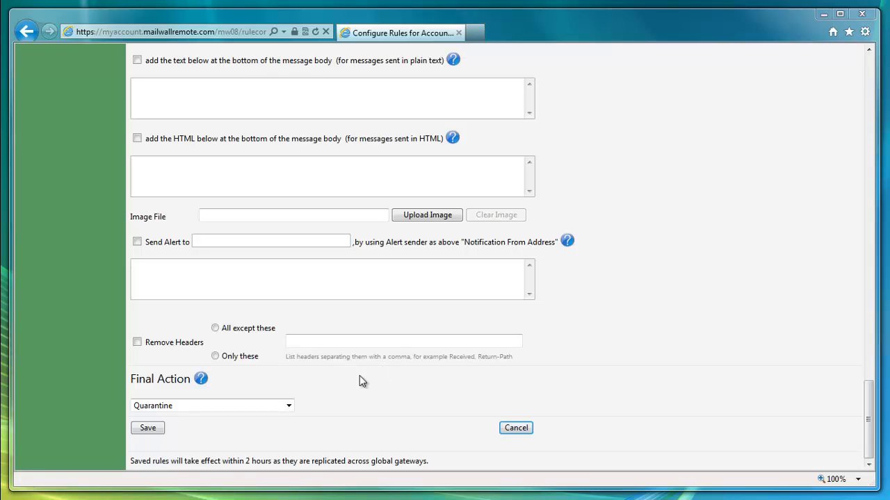
pyautogui.click(288, 409)
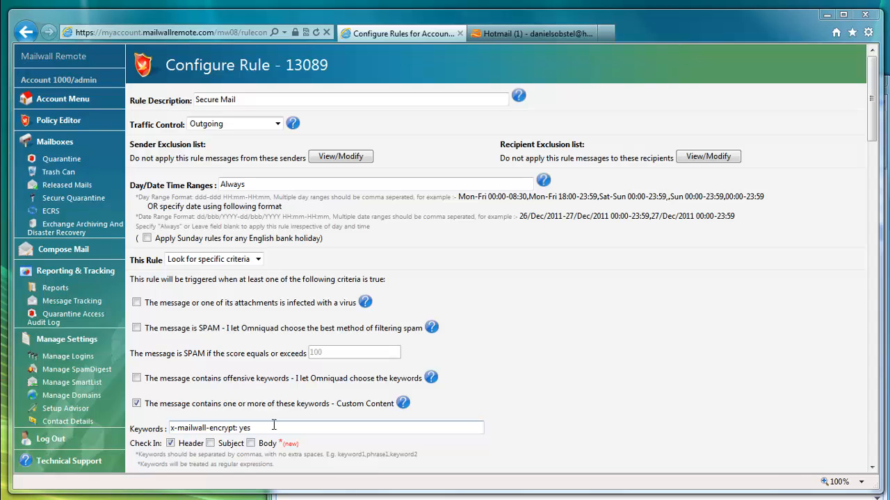
# - Review the Secure Mail rule's keyword and credit card criteria, recipient notification text and final action
pyautogui.click(870, 451)
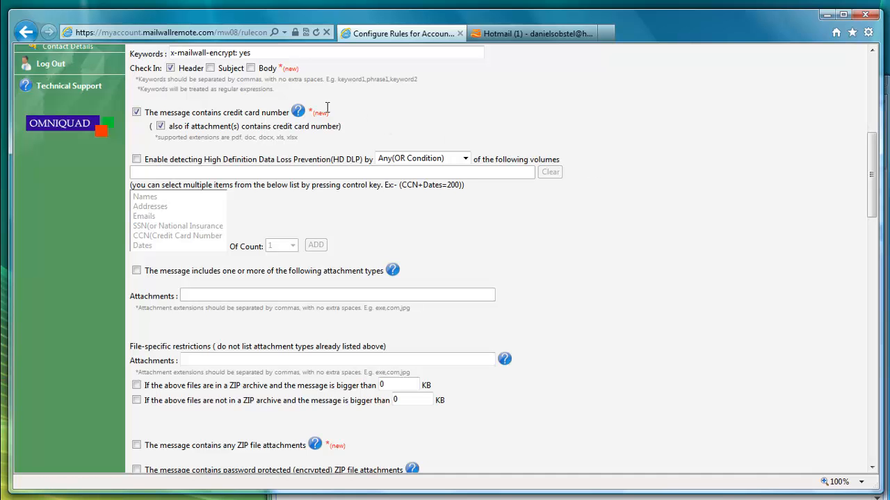
pyautogui.click(874, 452)
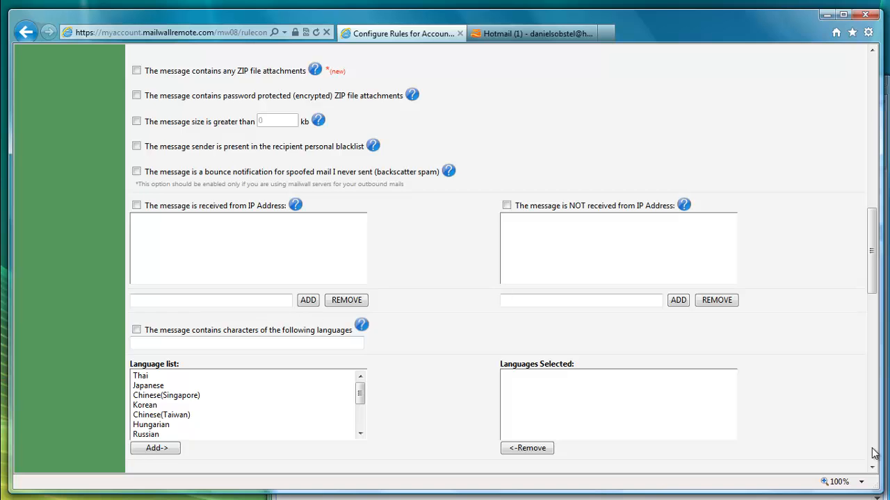
pyautogui.click(873, 452)
pyautogui.click(430, 430)
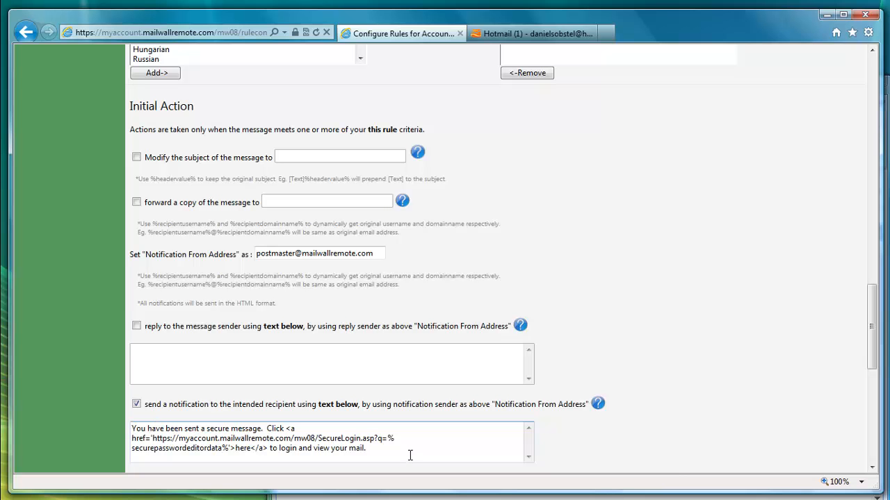
pyautogui.click(869, 460)
pyautogui.click(869, 460)
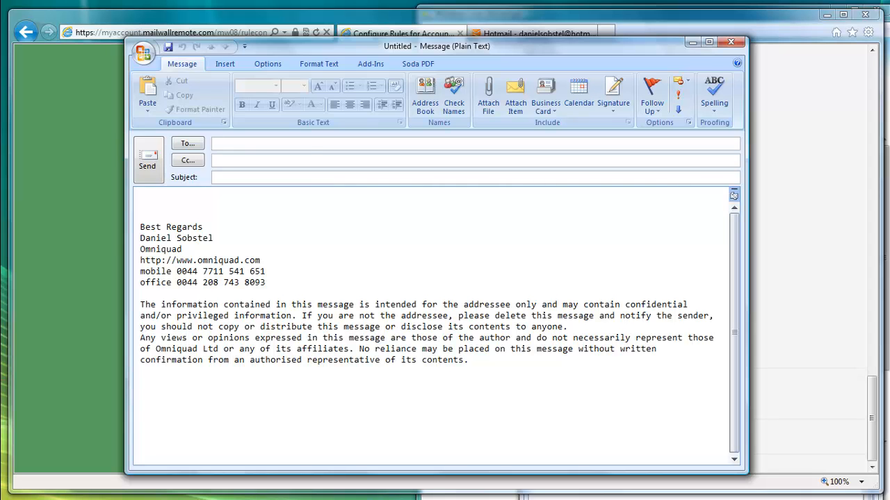
# - In the new Outlook message, enter the recipient's e-mail address, the subject "test encryption" and the body text "Test 123 confidential"
pyautogui.press('Return')
pyautogui.press('Tab')
pyautogui.press('Tab')
pyautogui.write('test encryption')
pyautogui.press('Tab')
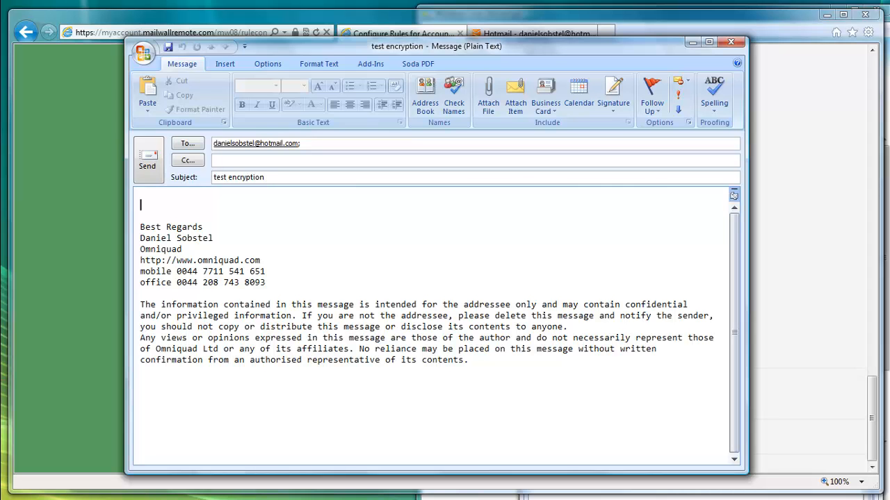
pyautogui.write('test 123 confidential')
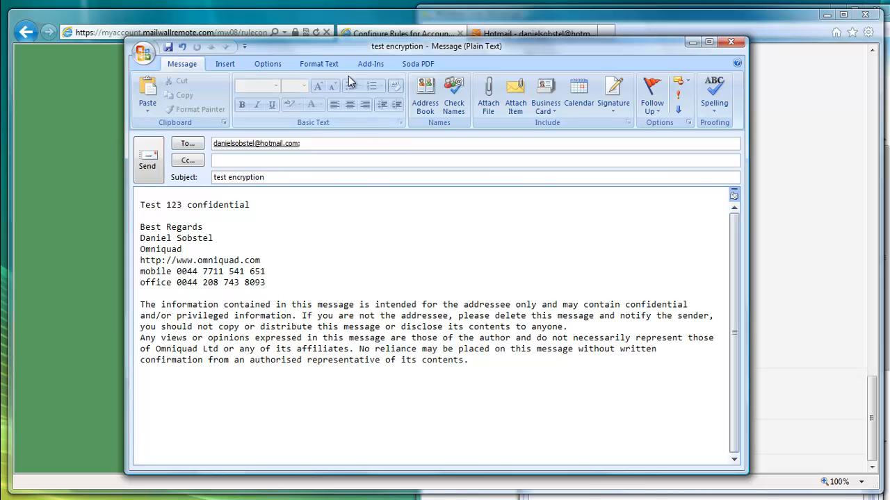
# - Turn on Secure Delivery for the test encryption message and send it
pyautogui.click(371, 64)
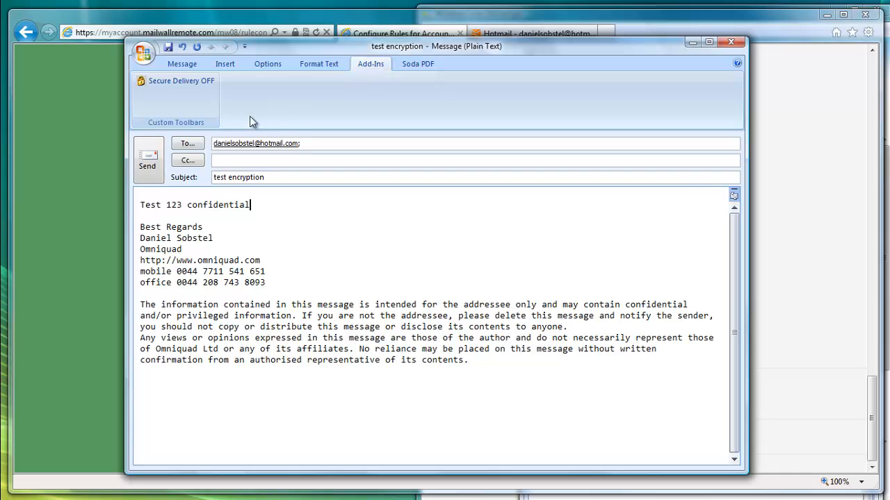
pyautogui.click(160, 82)
pyautogui.click(149, 159)
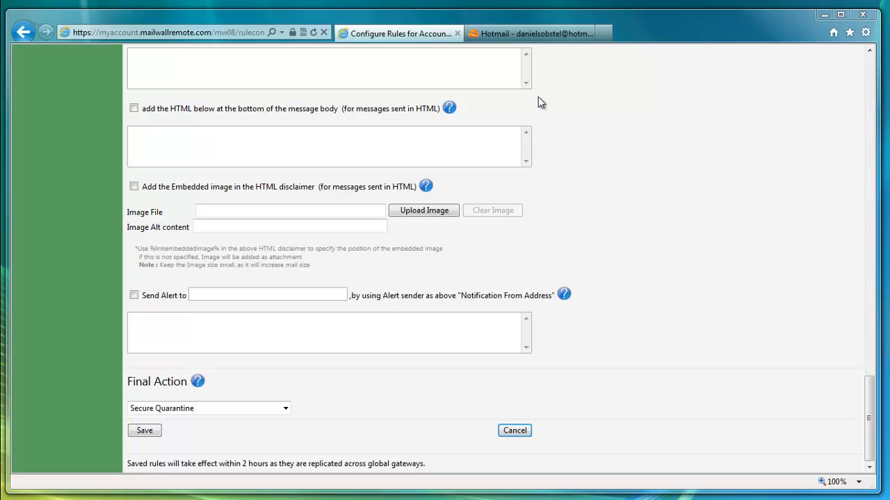
# - Follow the secure message link in the Hotmail notification, and enter and confirm a new account password on the Secure Login page
pyautogui.click(521, 35)
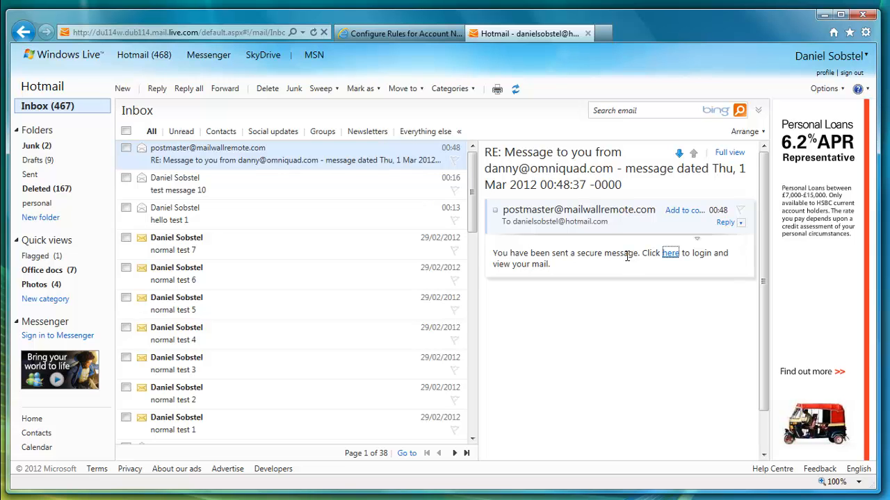
pyautogui.click(670, 255)
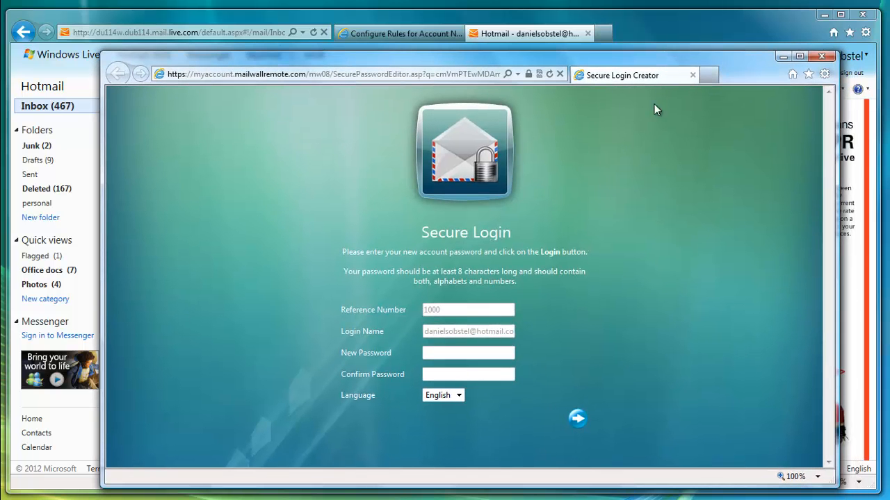
pyautogui.click(434, 351)
pyautogui.write('•••••••••')
pyautogui.press('Tab')
pyautogui.write('•••••••••')
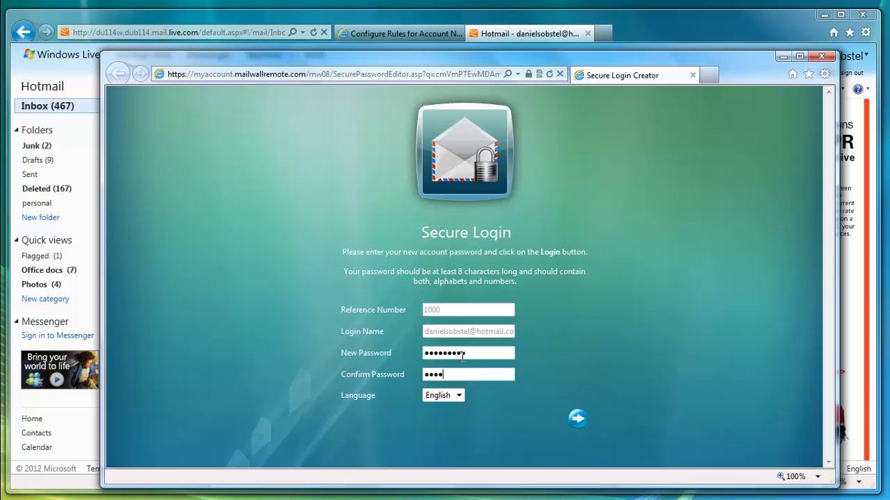
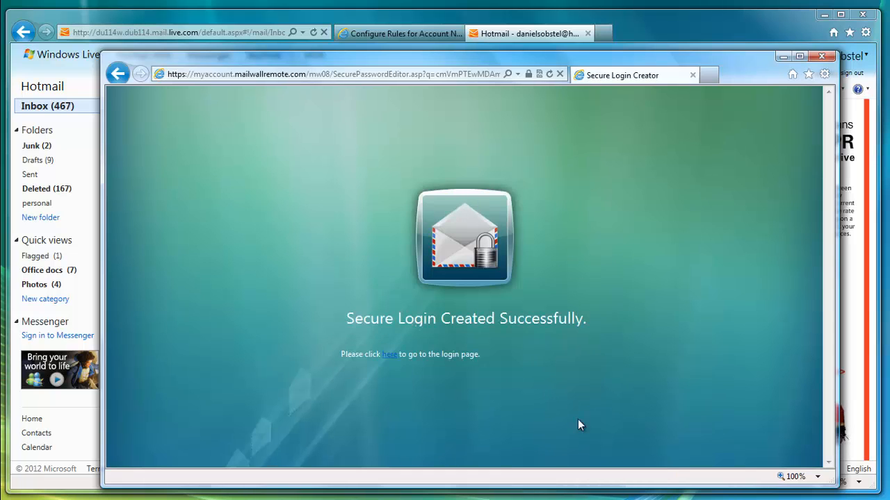
# - Go to the Secure Login page and log in to the secure mail account with the account password
pyautogui.click(389, 355)
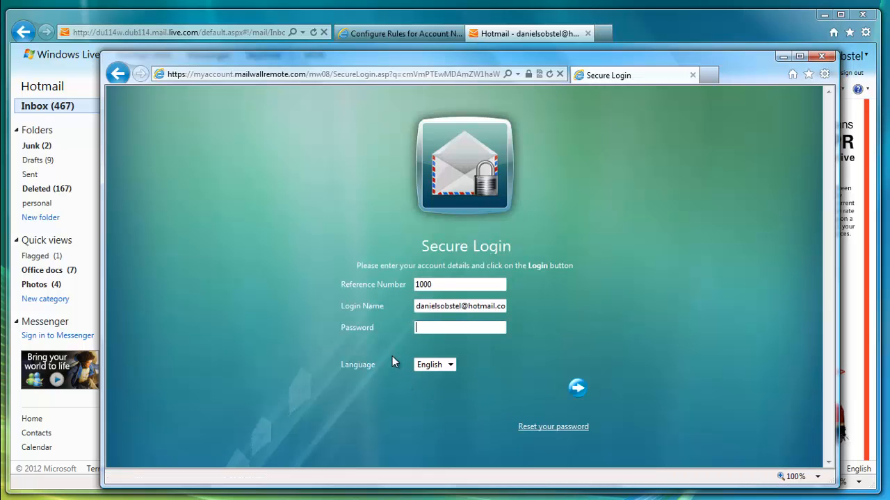
pyautogui.write('*********')
pyautogui.click(574, 387)
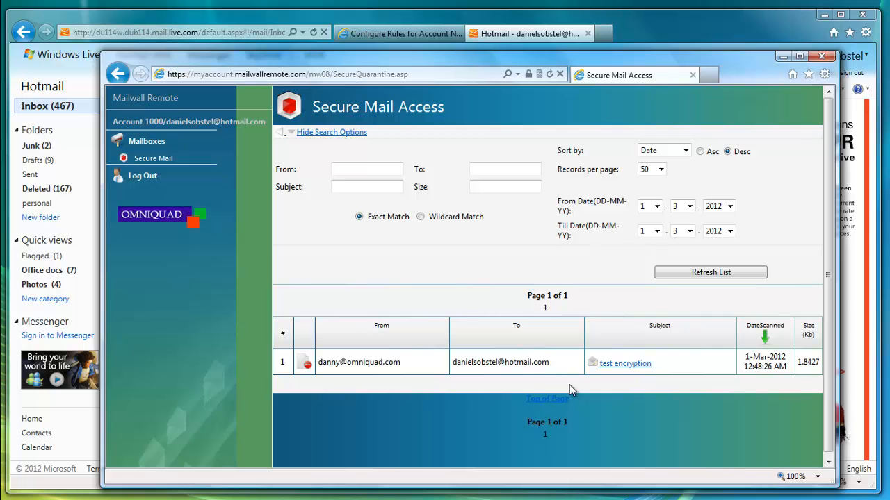
# - Open the "test encryption" secure message and send the sender a reply reading "thanks I got it!"
pyautogui.click(614, 369)
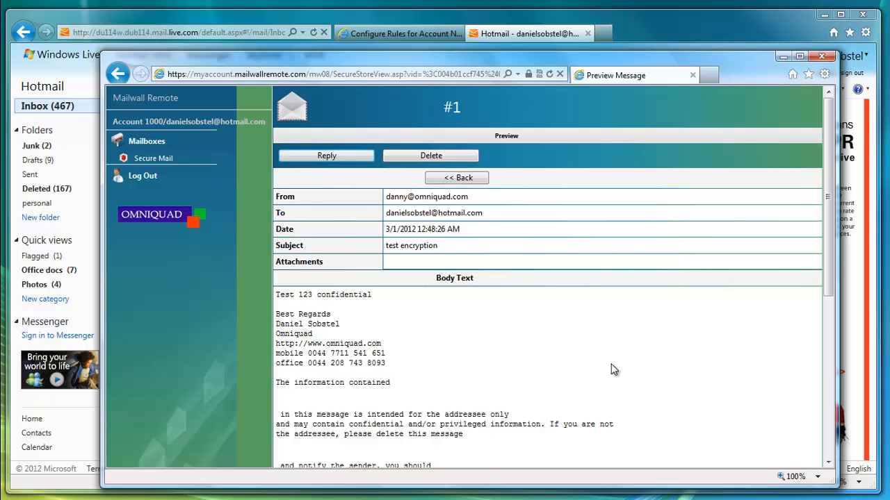
pyautogui.click(324, 159)
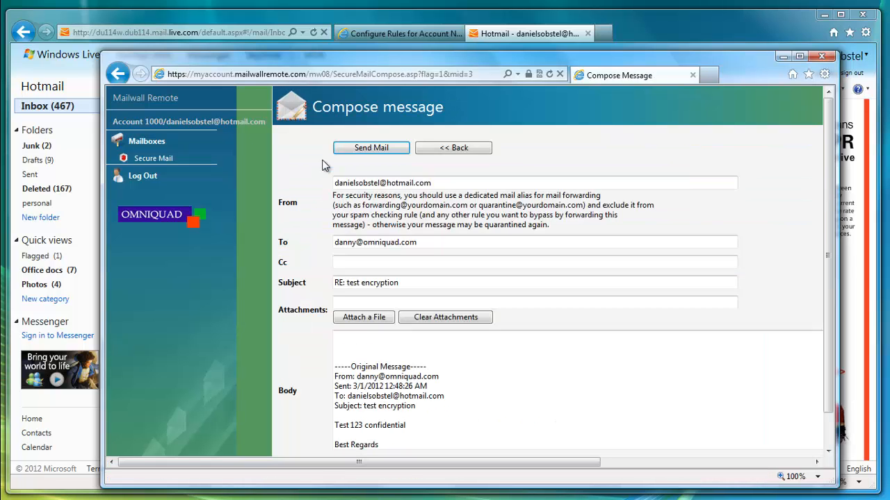
pyautogui.write('thanks I got it')
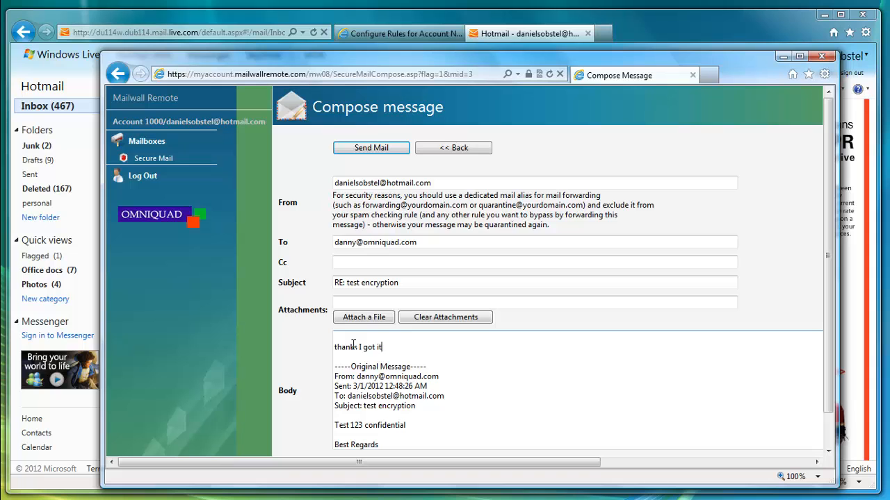
pyautogui.write('!')
pyautogui.click(380, 151)
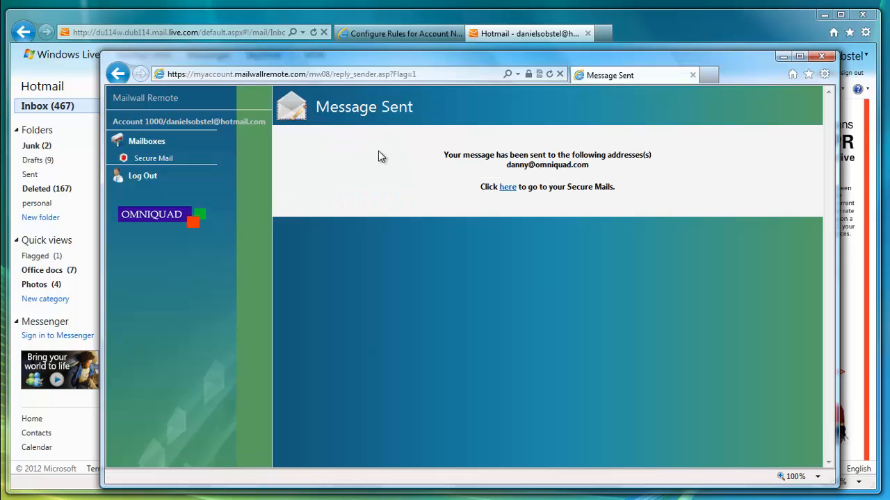